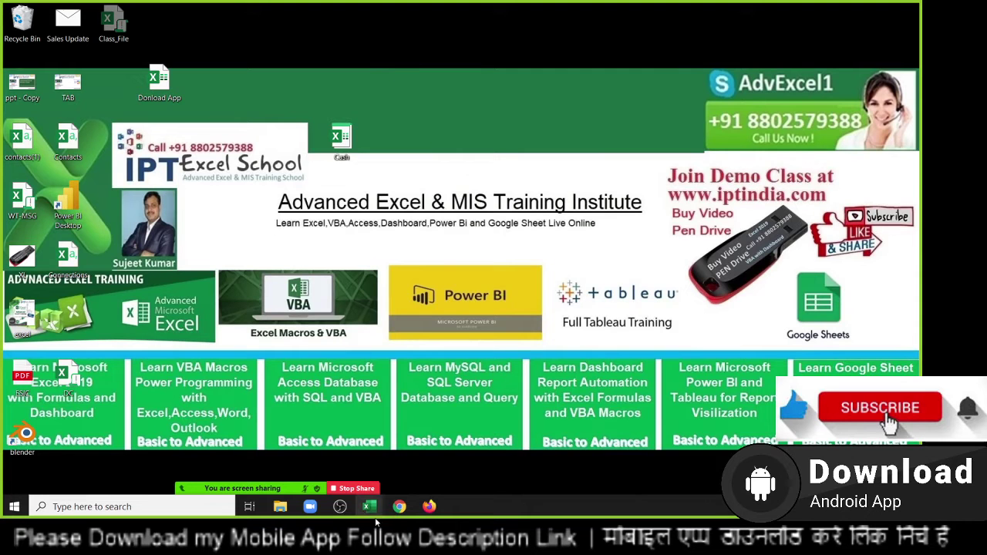
Step: In Chrome, go from the Power BI site to its free-trial Getting started page
{"action": "left_click", "coordinate": [398, 508]}
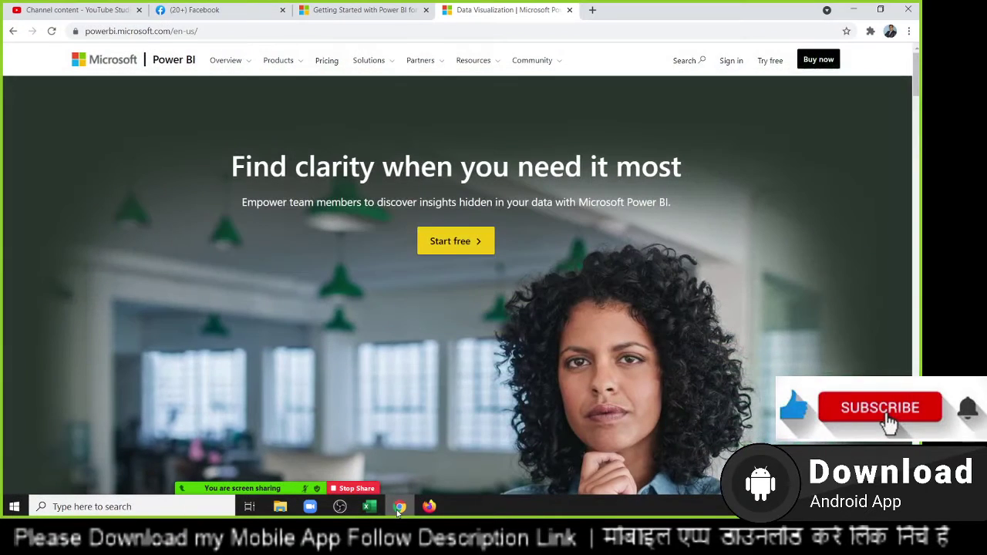
{"action": "double_click", "coordinate": [135, 32]}
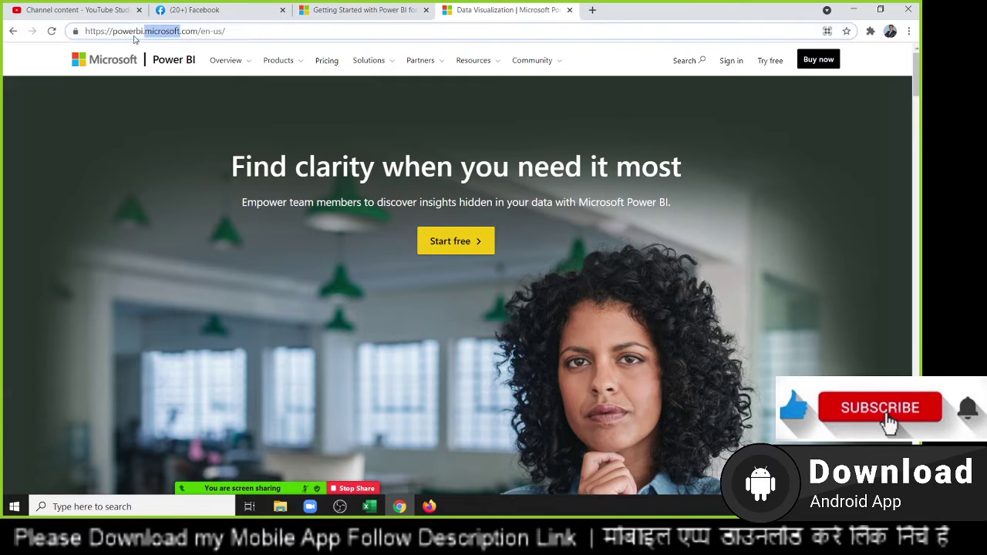
{"action": "double_click", "coordinate": [137, 32]}
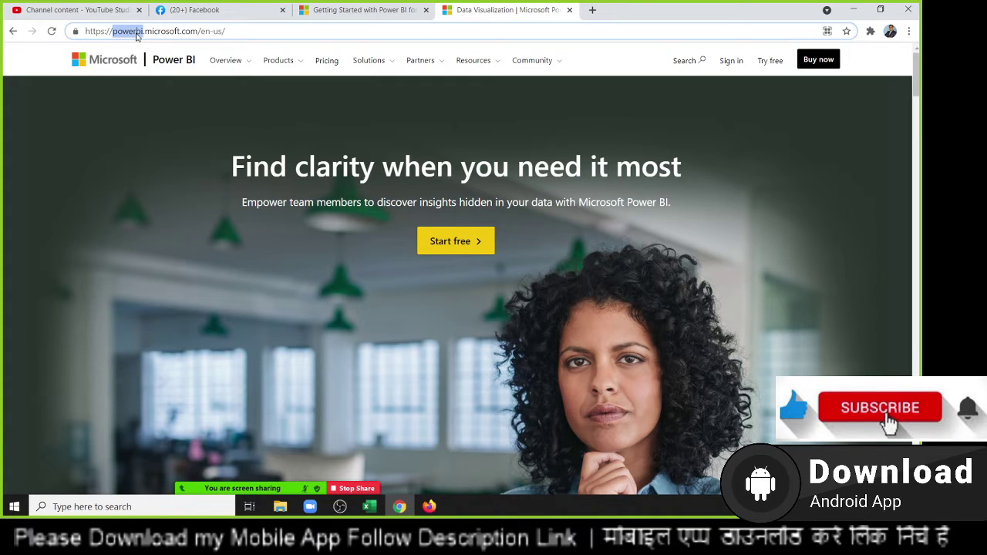
{"action": "left_click", "coordinate": [757, 65]}
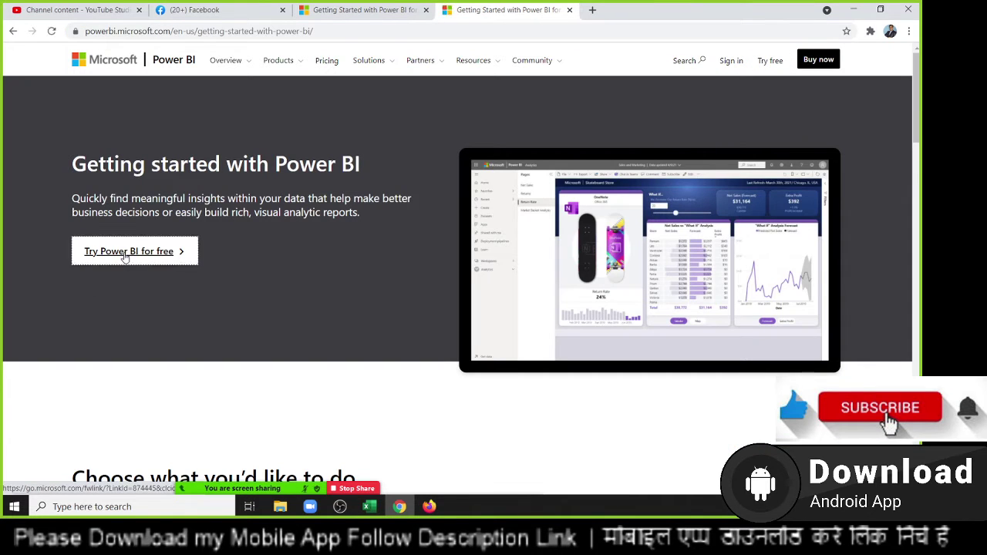
Step: Start the free trial, accept the existing-licence notice to reach app.powerbi.com, then bring up the webmail browser
{"action": "left_click", "coordinate": [105, 258]}
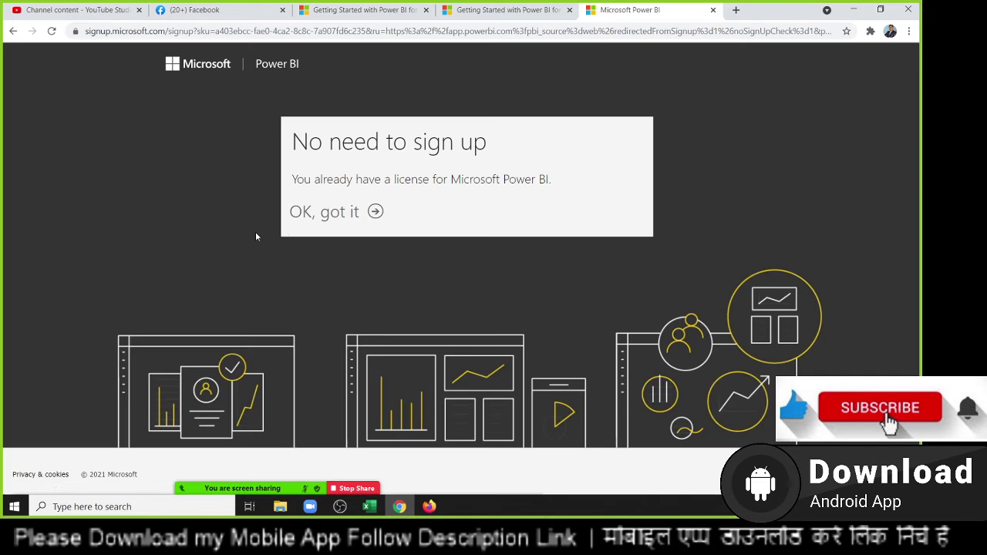
{"action": "left_click", "coordinate": [377, 220]}
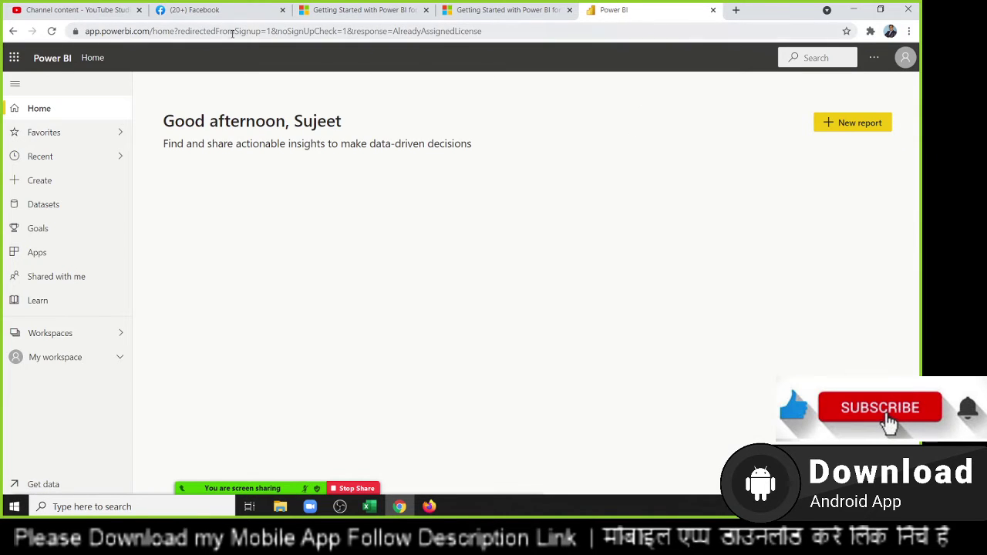
{"action": "left_click", "coordinate": [152, 29]}
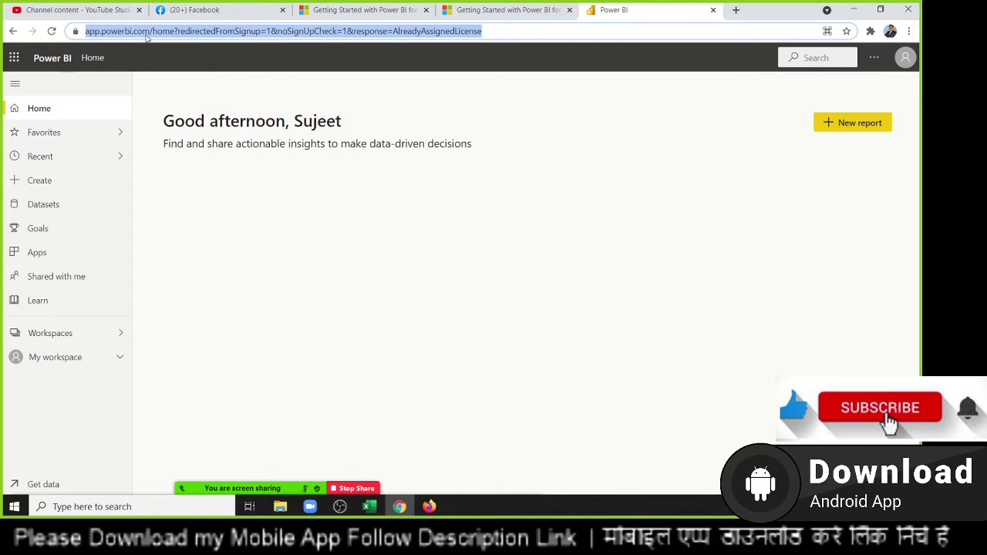
{"action": "left_click", "coordinate": [147, 34]}
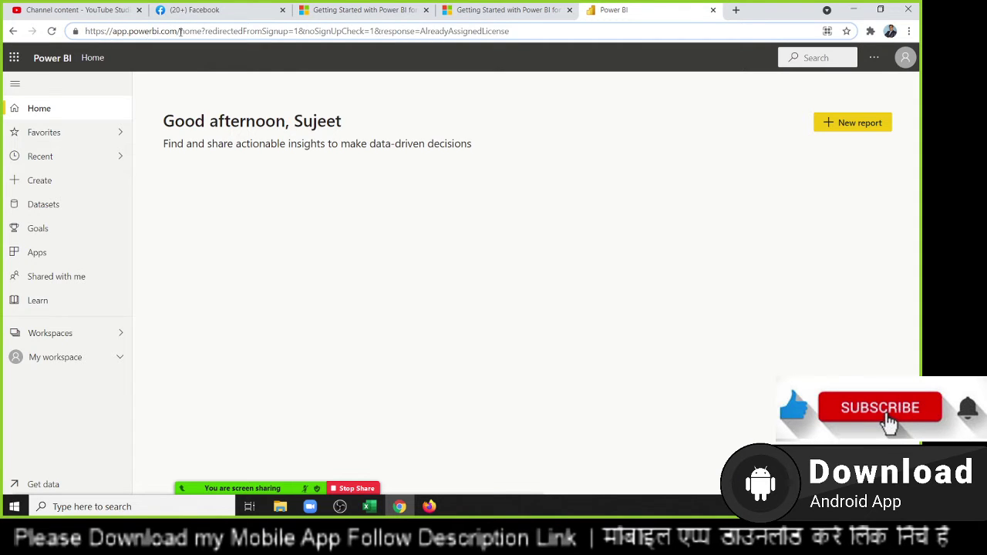
{"action": "left_click_drag", "start_coordinate": [179, 31], "coordinate": [85, 31]}
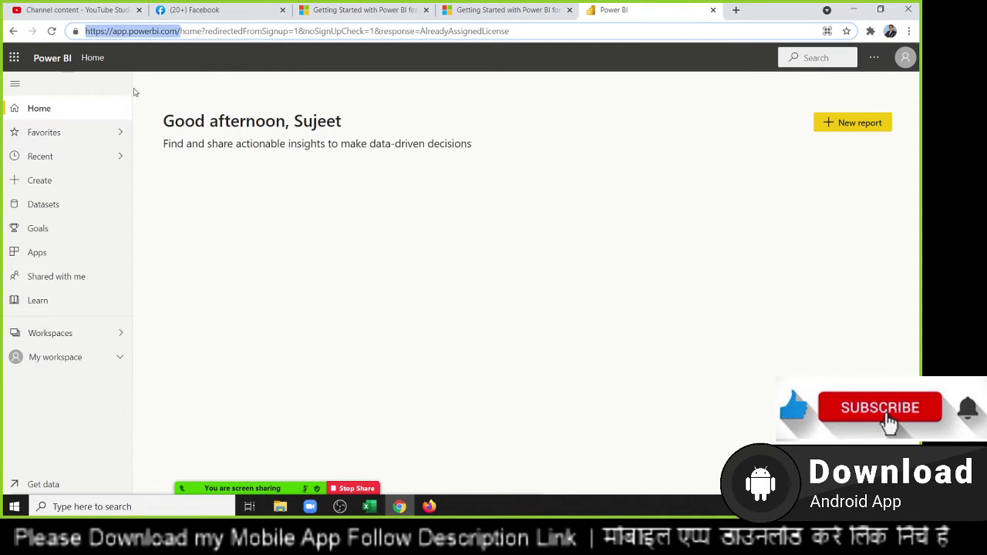
{"action": "left_click", "coordinate": [428, 507]}
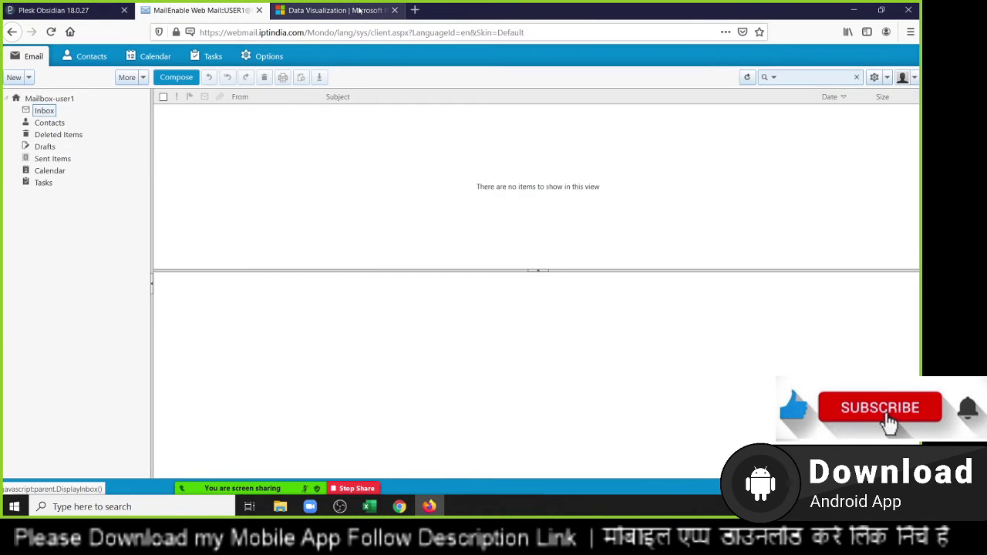
Step: Switch Firefox to the 'Data Visualization | Microsoft Power BI' tab
{"action": "left_click", "coordinate": [359, 10]}
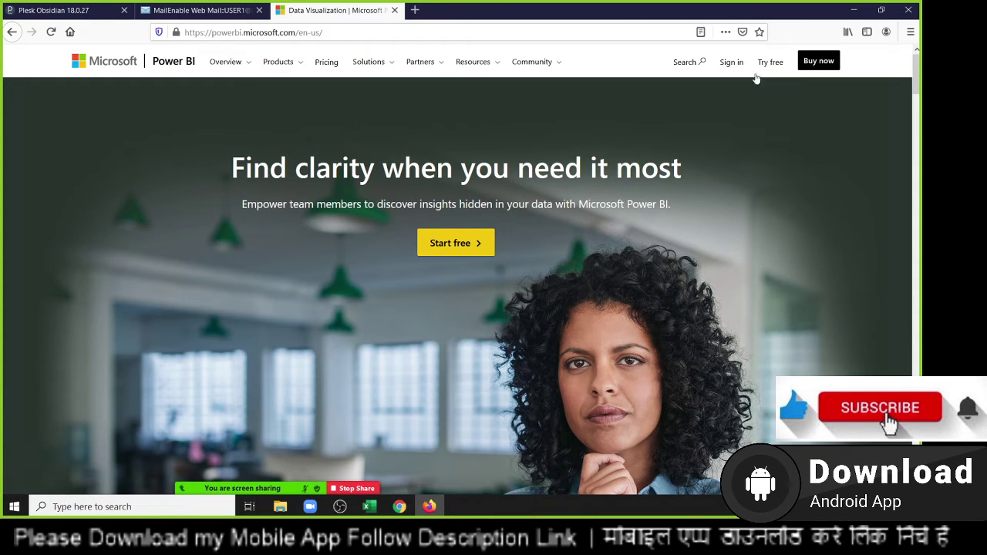
Step: Choose 'Start free', then 'Try Power BI for free' to open the work-email sign-up page
{"action": "left_click", "coordinate": [451, 254]}
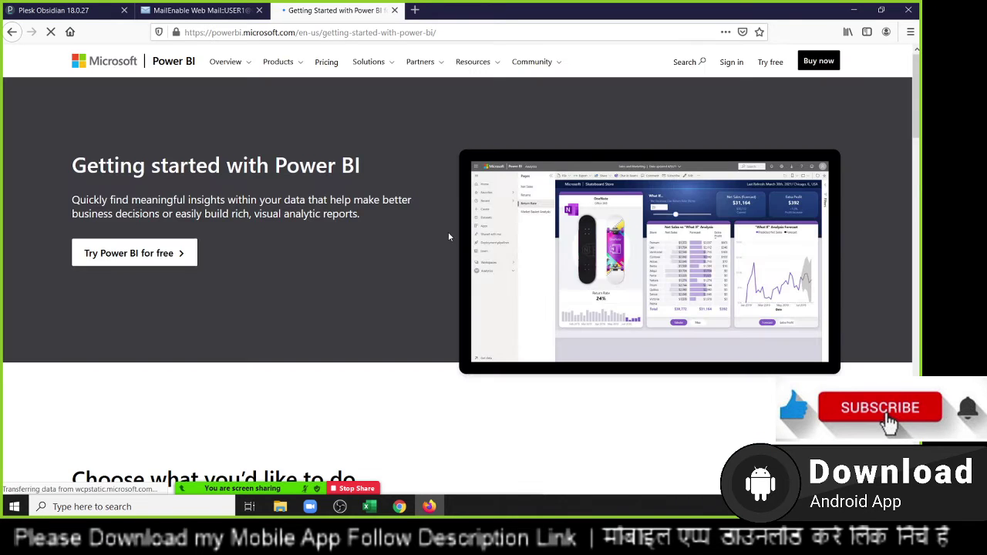
{"action": "left_click", "coordinate": [131, 255]}
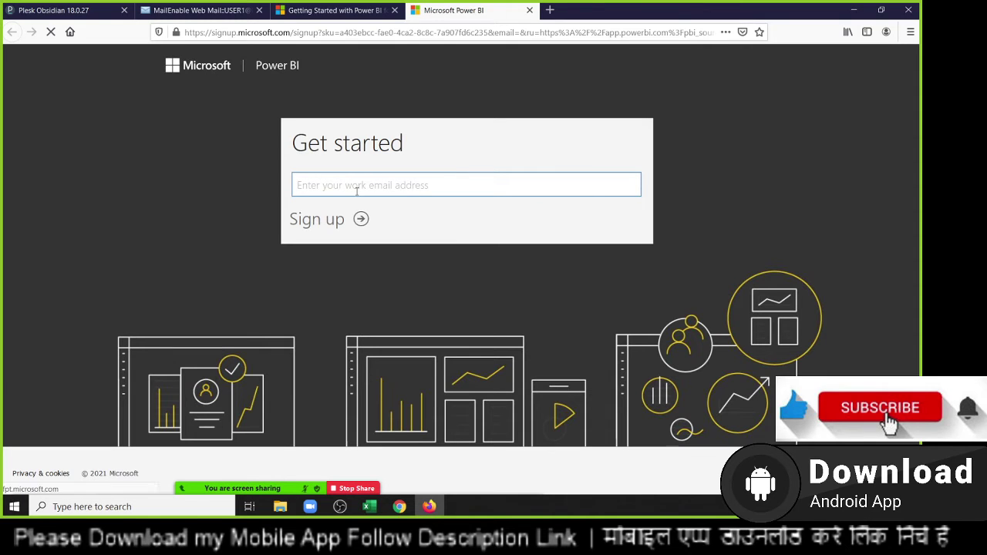
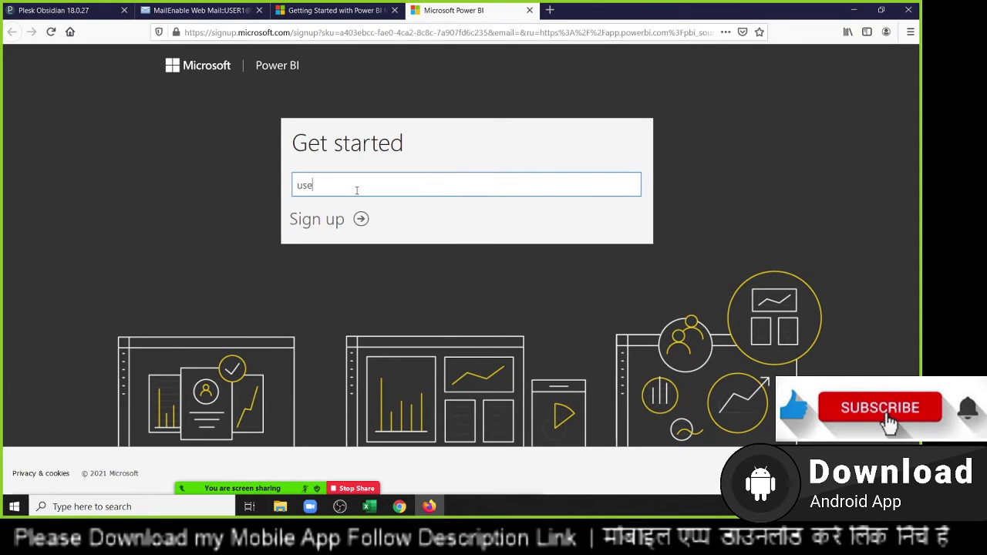
Step: Sign up with the work email address and confirm it was issued by the company
{"action": "left_click", "coordinate": [362, 218]}
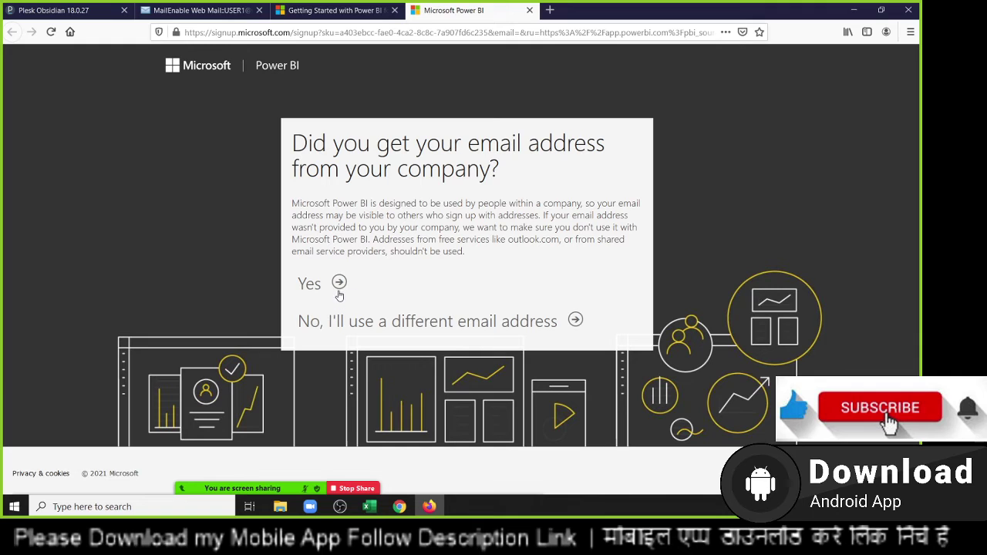
{"action": "left_click", "coordinate": [338, 288]}
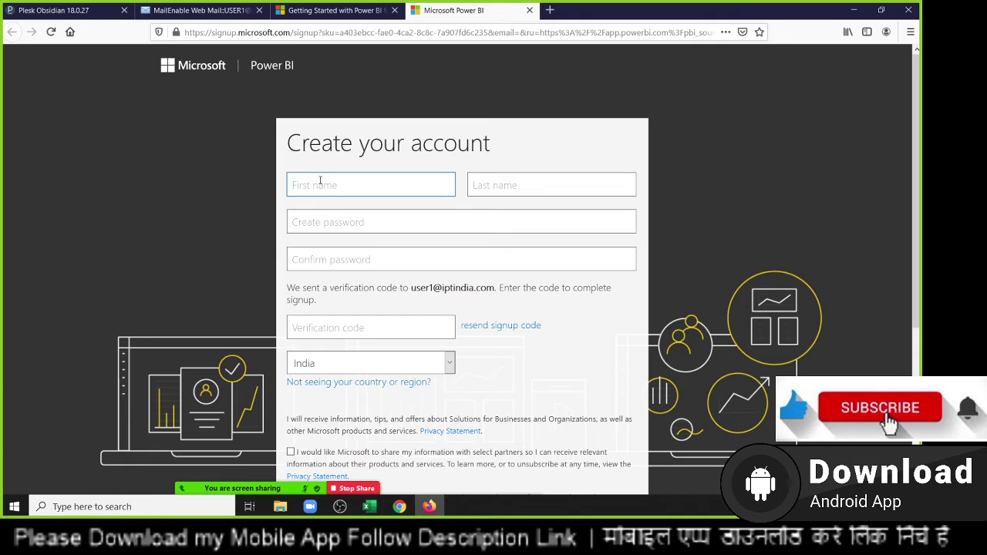
Step: Fill in the account form with first name 'Power BI' and last name 'User'
{"action": "type", "text": "Sujeet"}
{"action": "key", "text": "BackSpace"}
{"action": "key", "text": "BackSpace"}
{"action": "key", "text": "BackSpace"}
{"action": "key", "text": "BackSpace"}
{"action": "key", "text": "BackSpace"}
{"action": "type", "text": "Power"}
{"action": "type", "text": " BI"}
{"action": "key", "text": "Tab"}
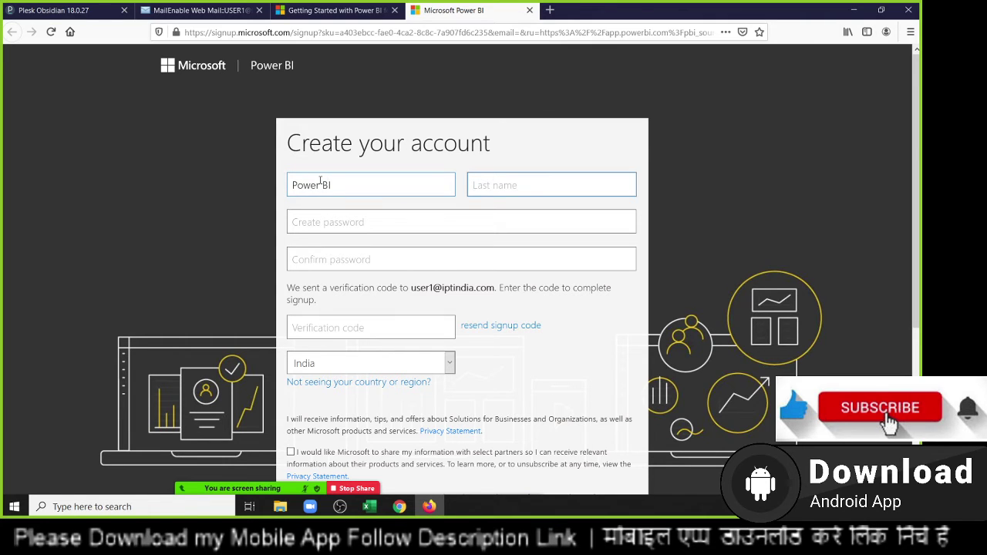
{"action": "type", "text": "User"}
{"action": "key", "text": "Tab"}
{"action": "type", "text": "-IP"}
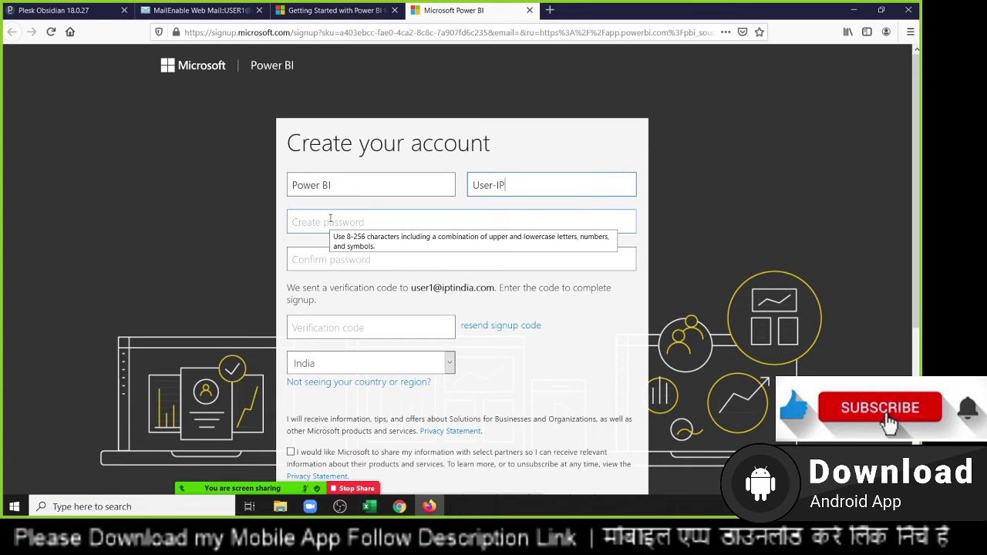
{"action": "type", "text": "T"}
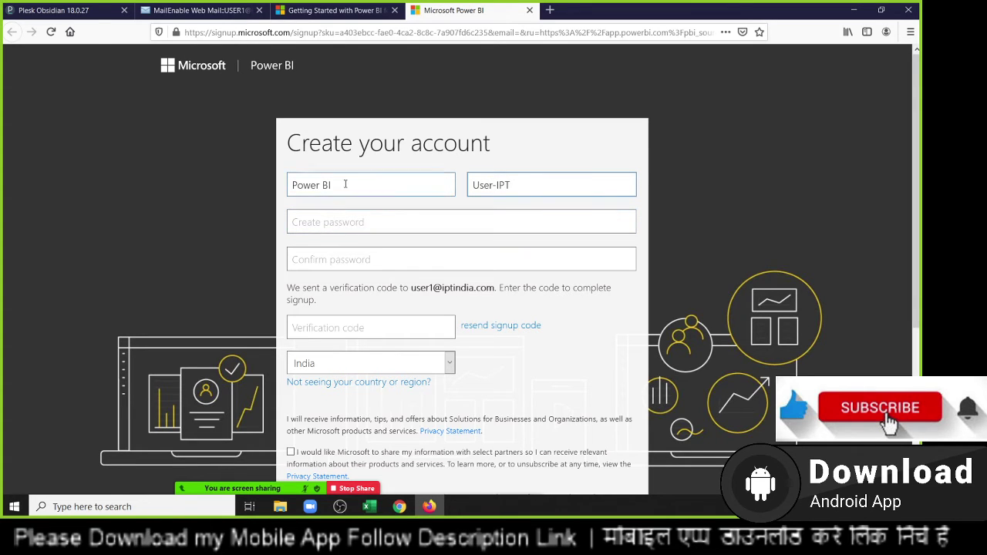
Step: Change the name to 'IPT Excel' 'School', then enter and confirm the account password
{"action": "left_click_drag", "start_coordinate": [342, 182], "coordinate": [241, 182]}
{"action": "key", "text": "BackSpace"}
{"action": "type", "text": "IPT"}
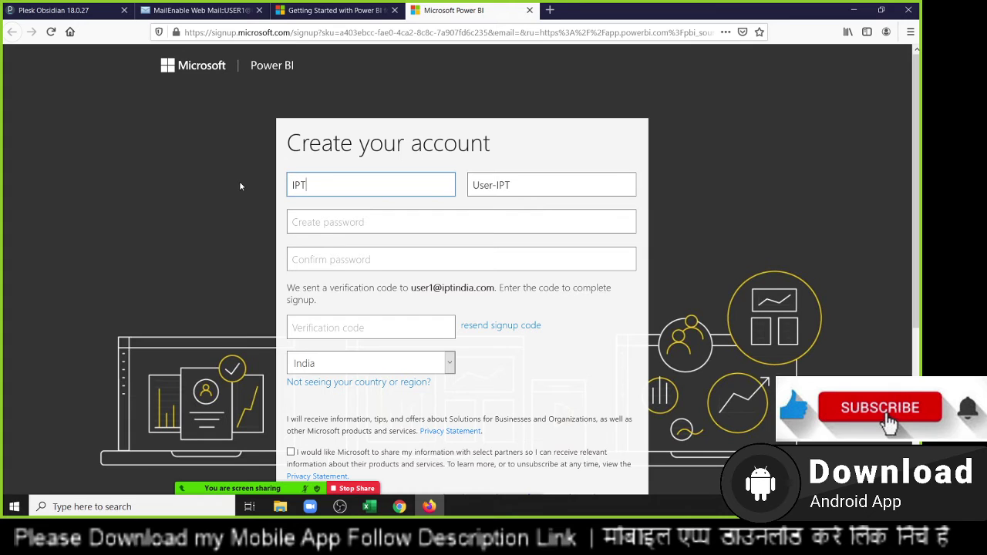
{"action": "type", "text": " Excel"}
{"action": "key", "text": "Tab"}
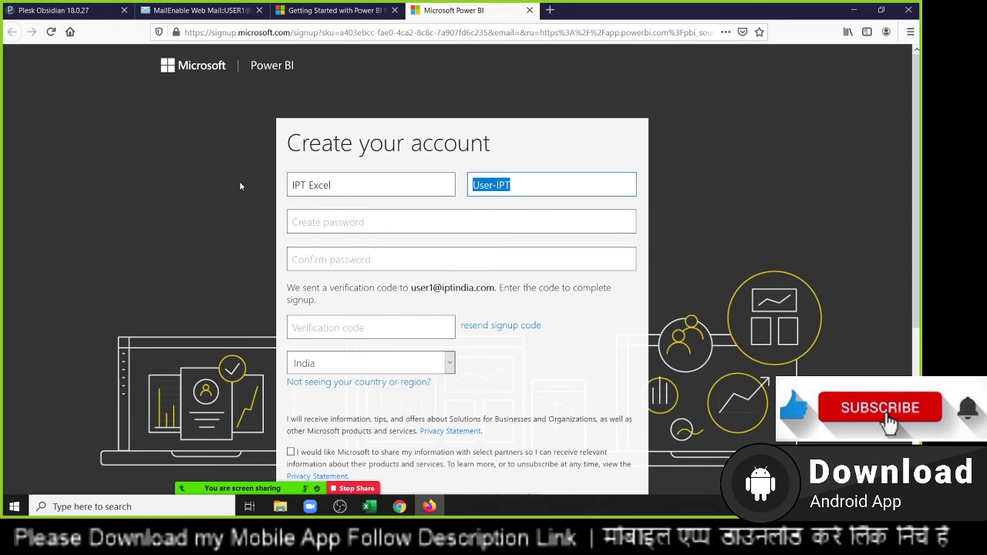
{"action": "type", "text": "School"}
{"action": "key", "text": "Tab"}
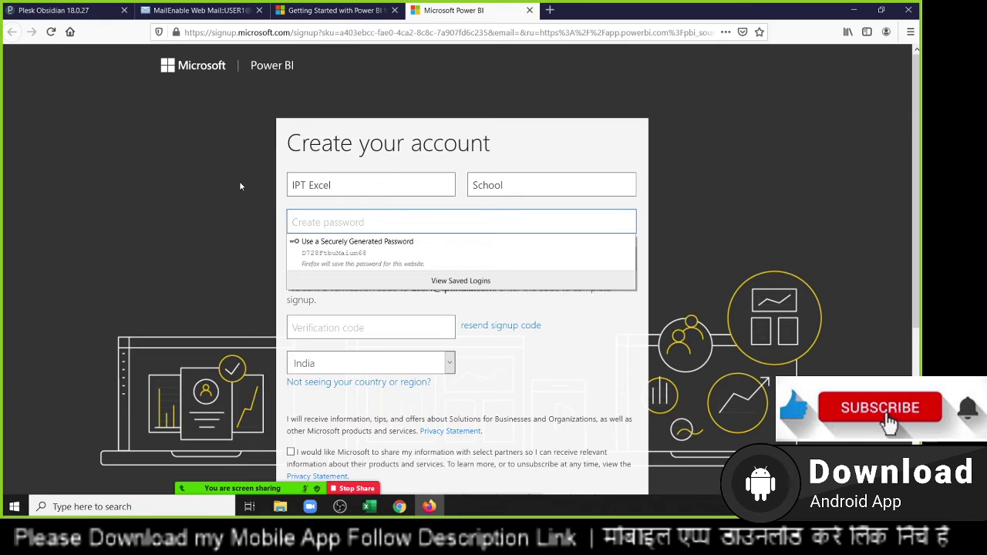
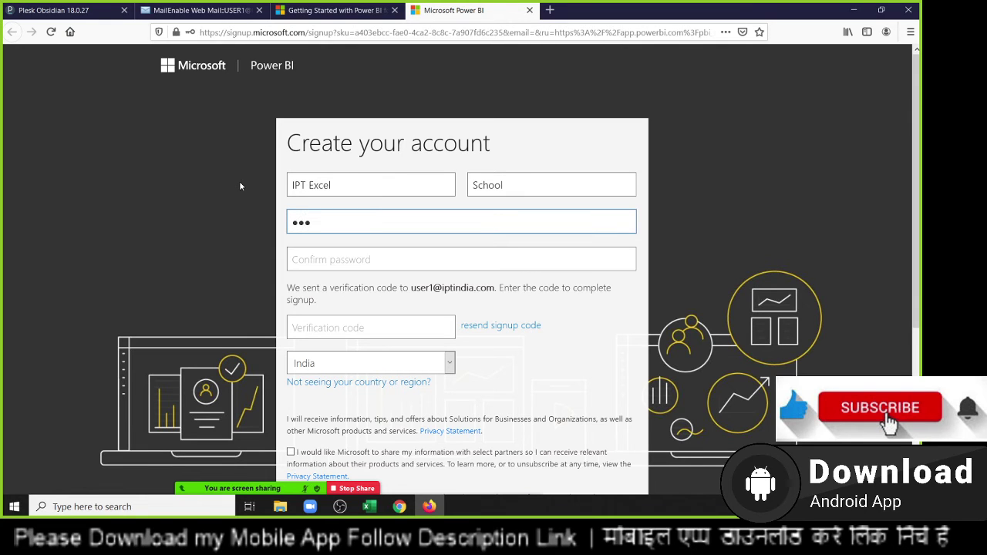
{"action": "key", "text": "Tab"}
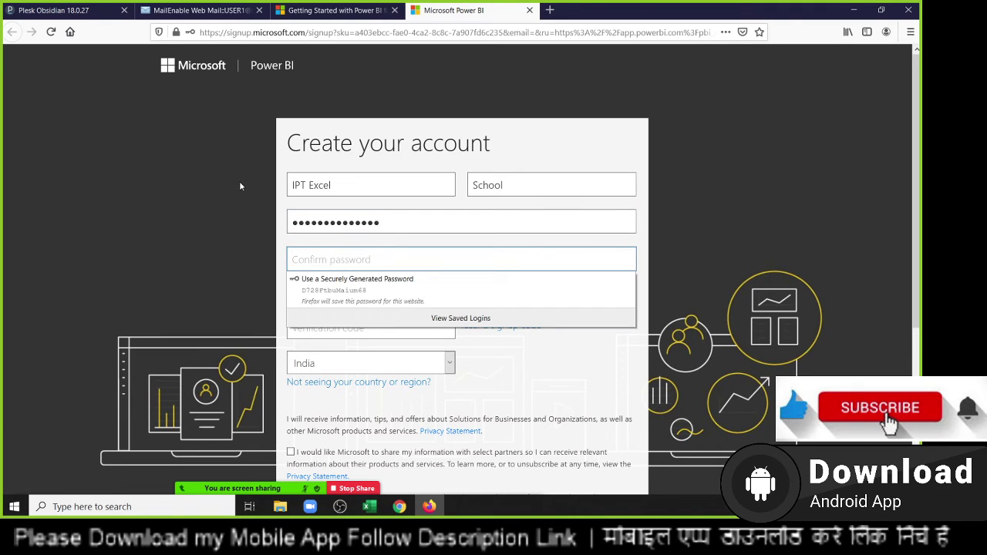
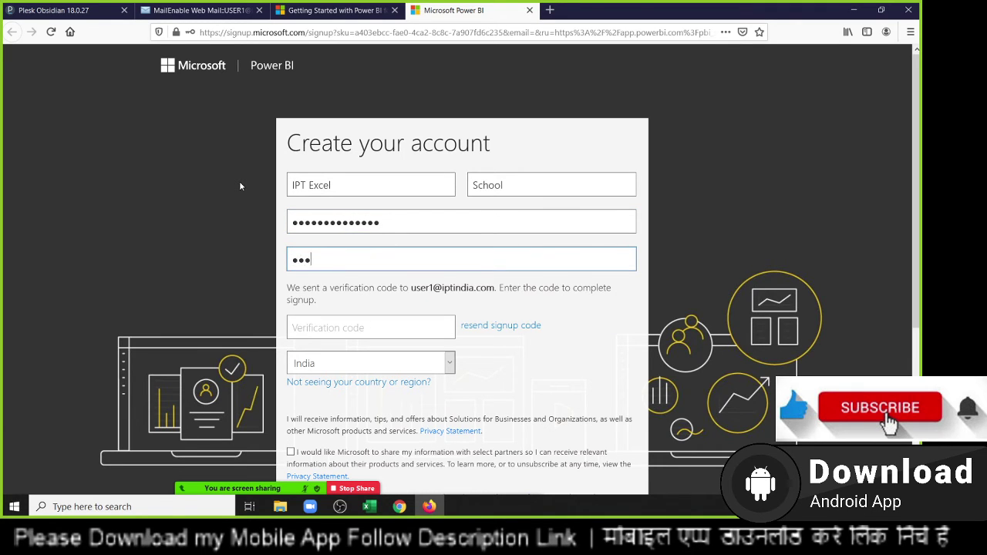
{"action": "scroll", "coordinate": [409, 220], "scroll_direction": "down", "scroll_amount": 3}
Step: In webmail, open the Microsoft signup-code email, copy the verification code, and return to the Power BI form
{"action": "left_click", "coordinate": [386, 196]}
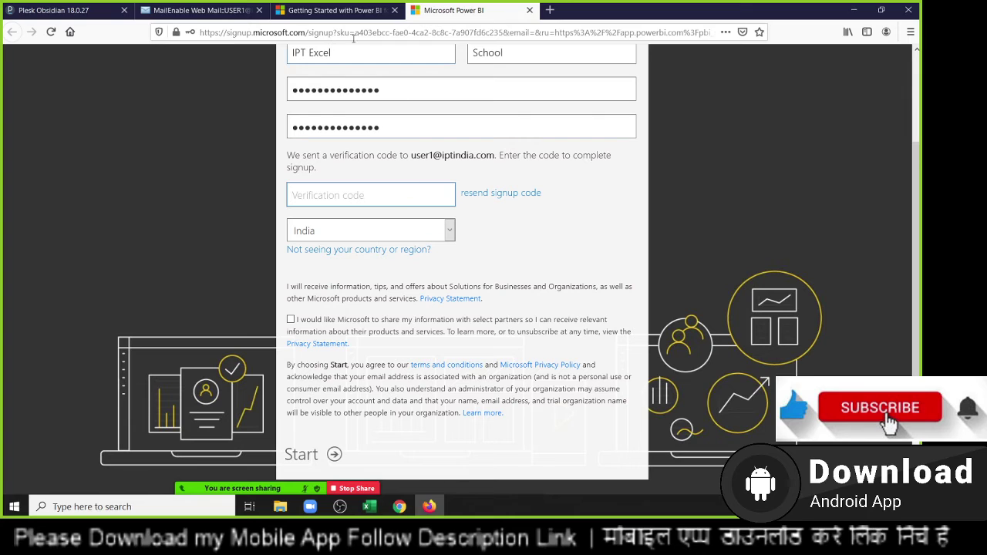
{"action": "left_click", "coordinate": [221, 16]}
{"action": "left_click", "coordinate": [252, 113]}
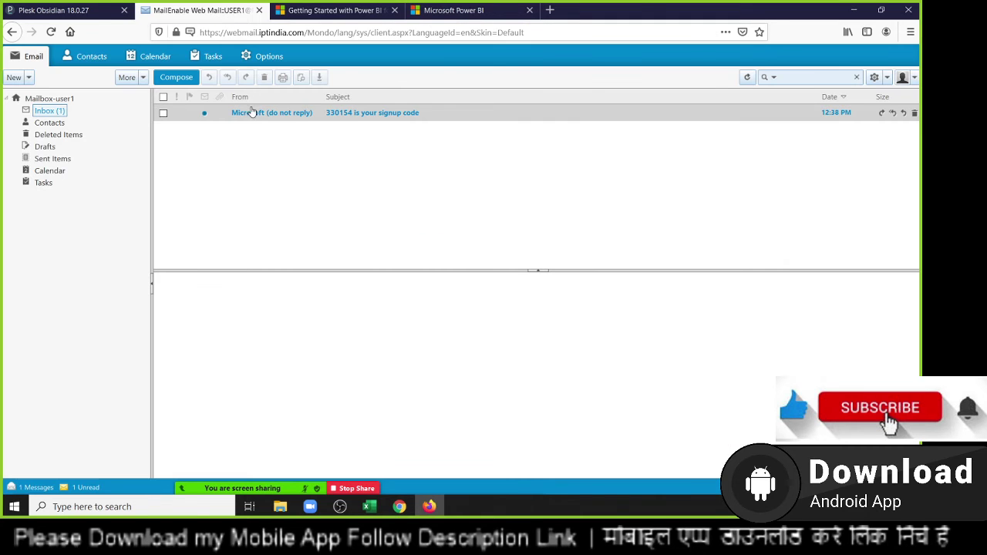
{"action": "scroll", "coordinate": [404, 393], "scroll_direction": "down", "scroll_amount": 3}
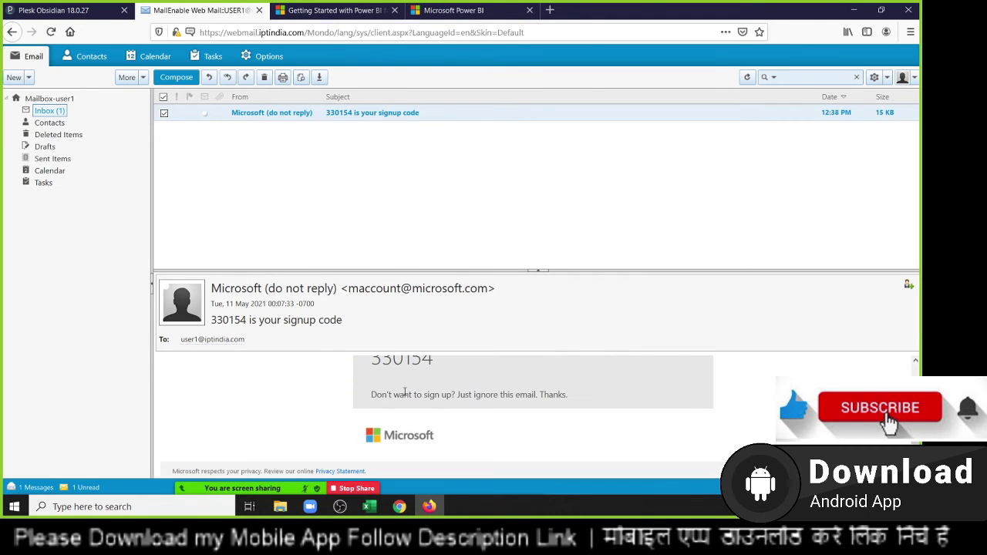
{"action": "scroll", "coordinate": [404, 393], "scroll_direction": "up", "scroll_amount": 2}
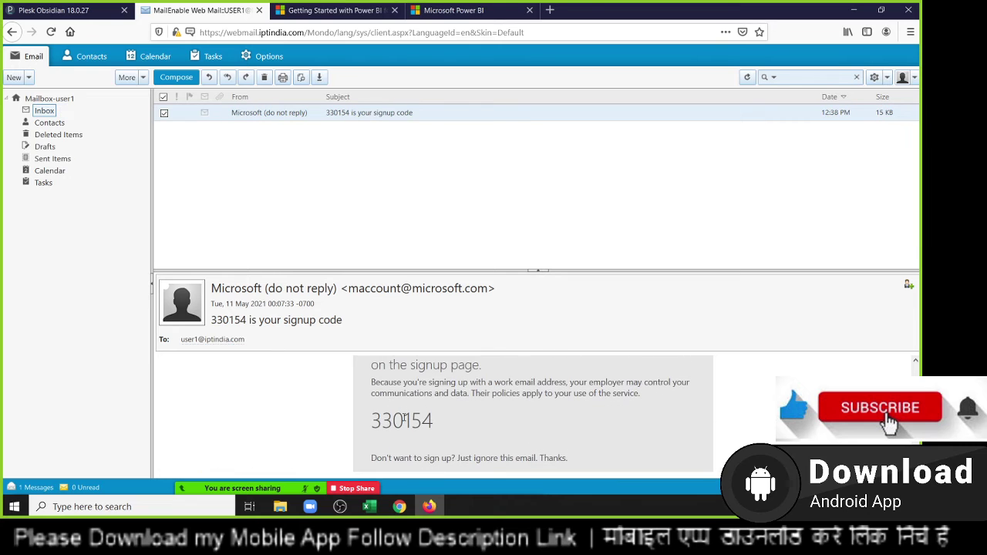
{"action": "double_click", "coordinate": [403, 419]}
{"action": "key", "text": "ctrl+c"}
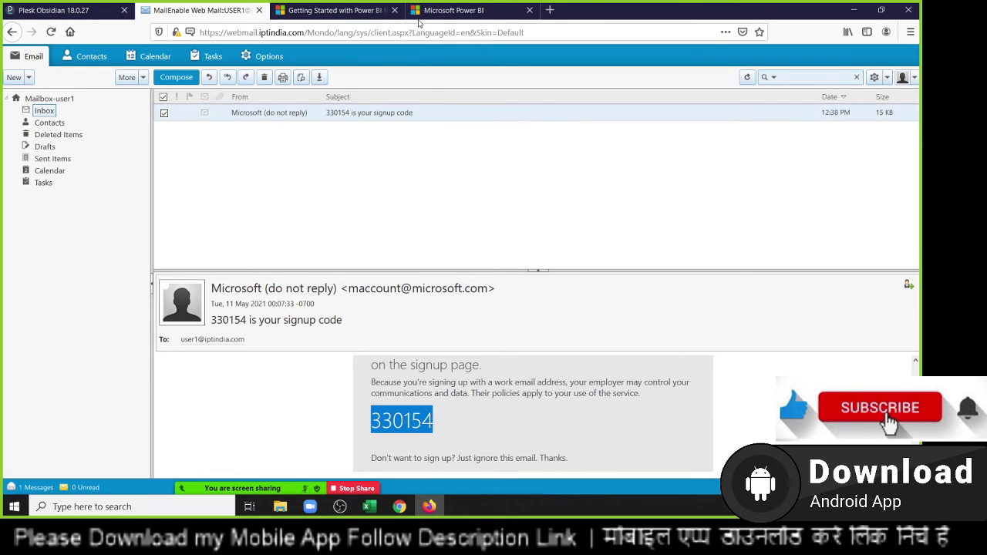
{"action": "left_click", "coordinate": [435, 12]}
Step: Paste the verification code, submit the sign-up with Start, and save the login in Firefox
{"action": "key", "text": "ctrl+v"}
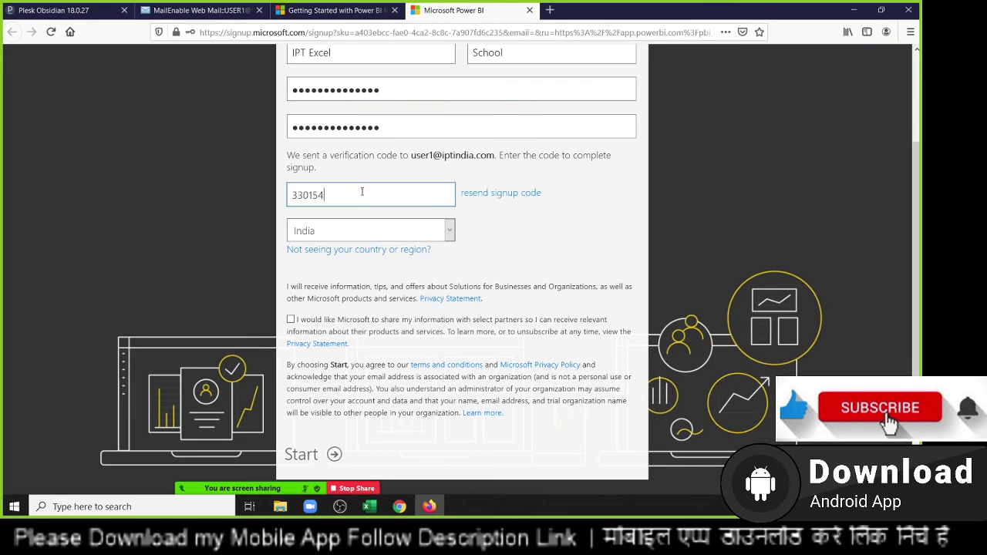
{"action": "scroll", "coordinate": [362, 193], "scroll_direction": "down", "scroll_amount": 2}
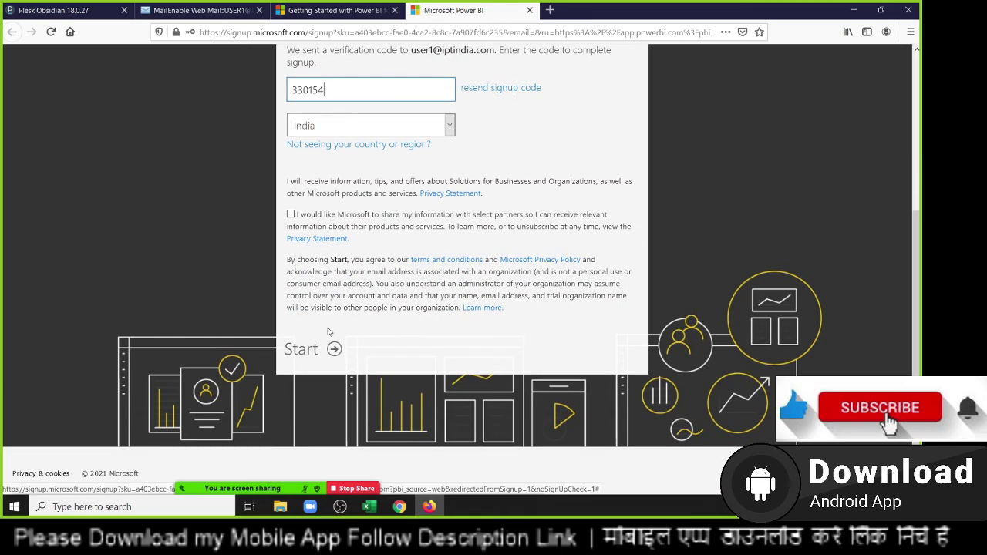
{"action": "left_click", "coordinate": [335, 349]}
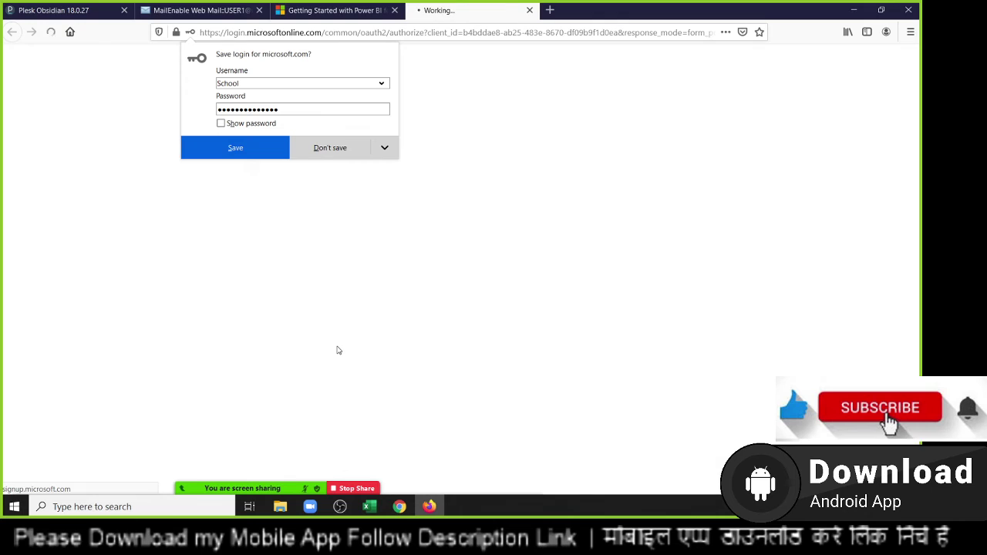
{"action": "left_click", "coordinate": [244, 154]}
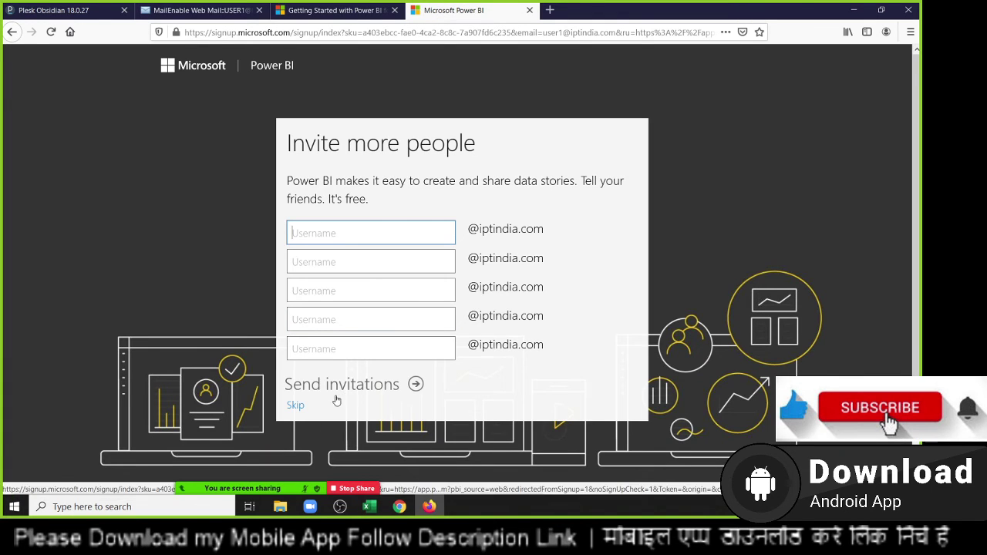
Step: Skip inviting others, close the Teams and Premium Per User banners, then show the Windows desktop
{"action": "left_click", "coordinate": [297, 405]}
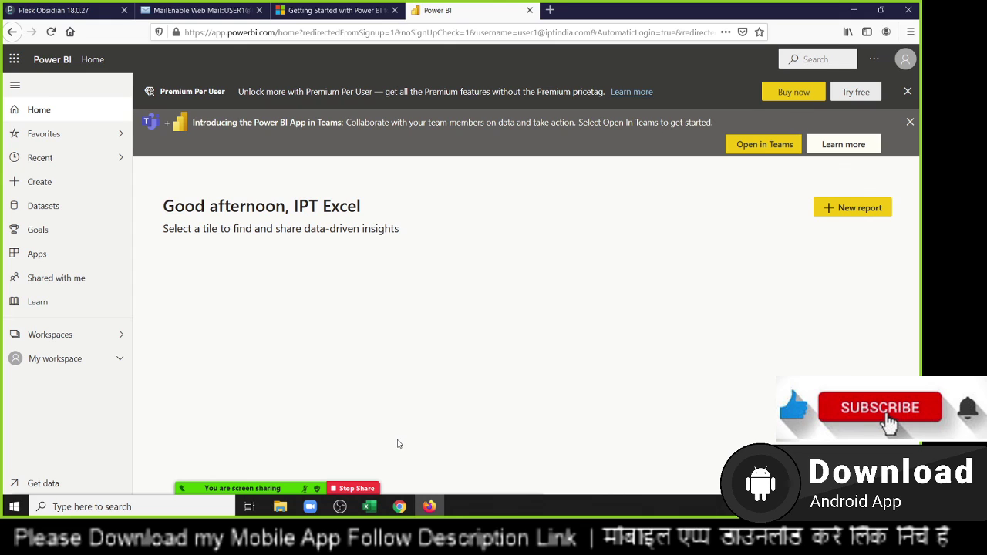
{"action": "left_click", "coordinate": [910, 122]}
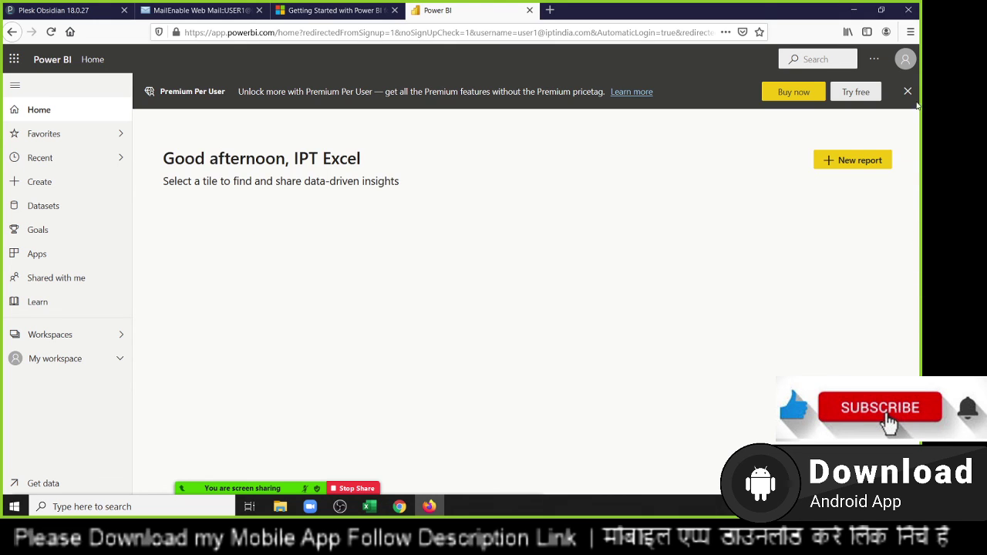
{"action": "left_click", "coordinate": [908, 93]}
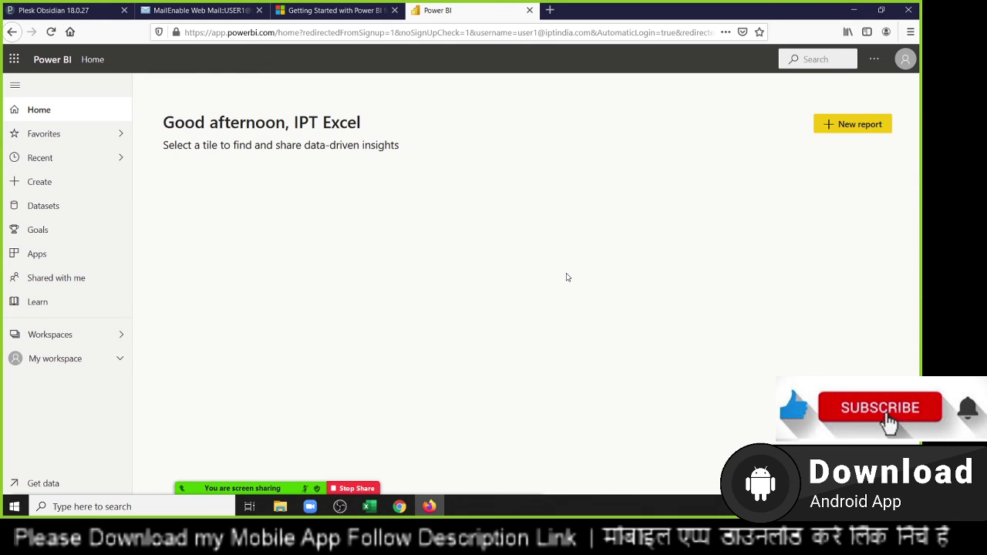
{"action": "key", "text": "super+d"}
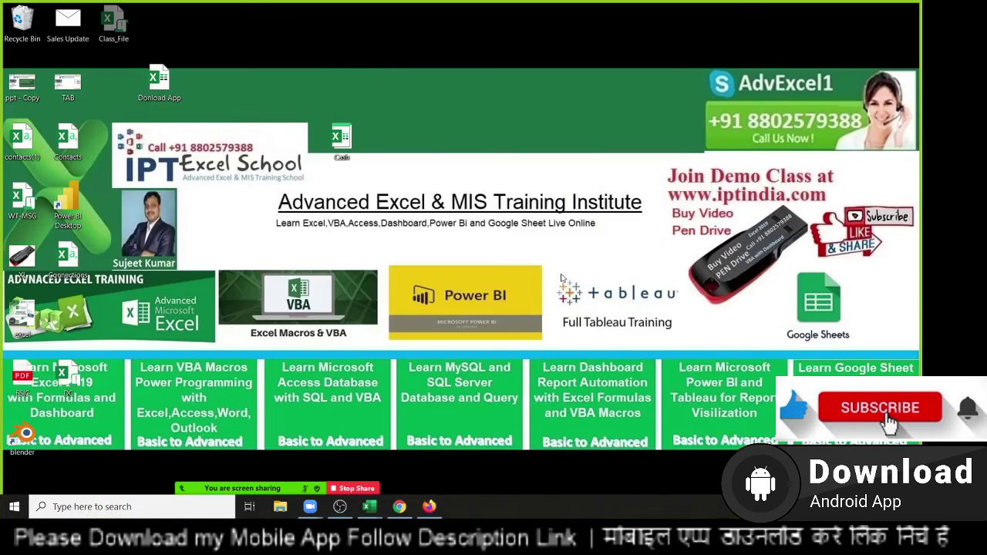